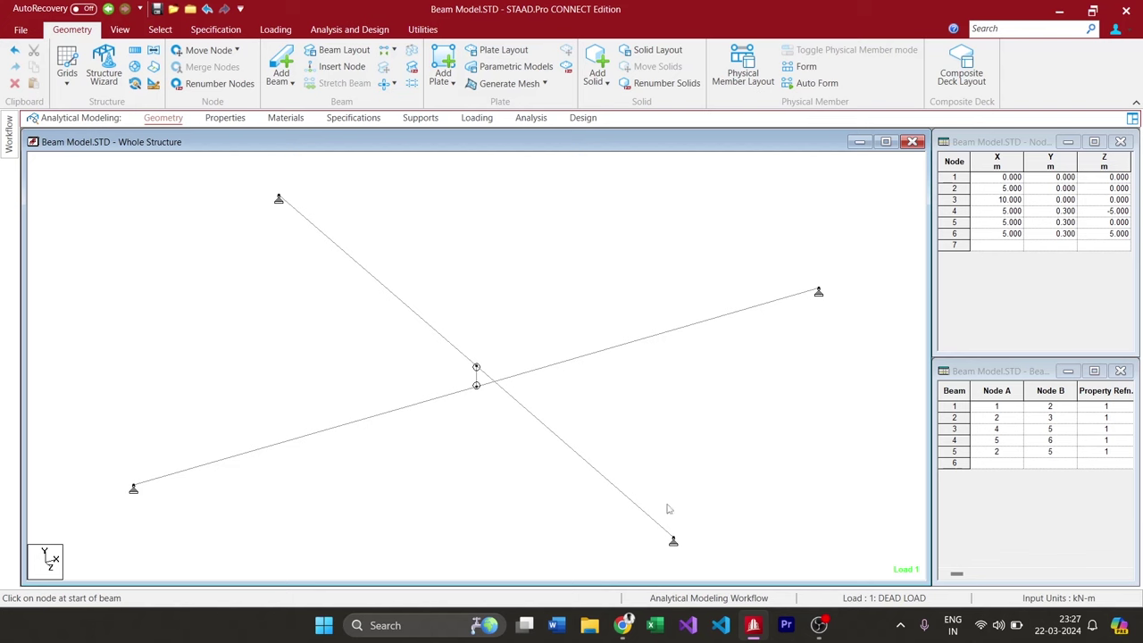
# Examine the short vertical member between the crossing beams and the selfweight and FY -50 kN,m items of the DEAD LOAD case.
pyautogui.moveTo(466, 326); pyautogui.dragTo(505, 415)
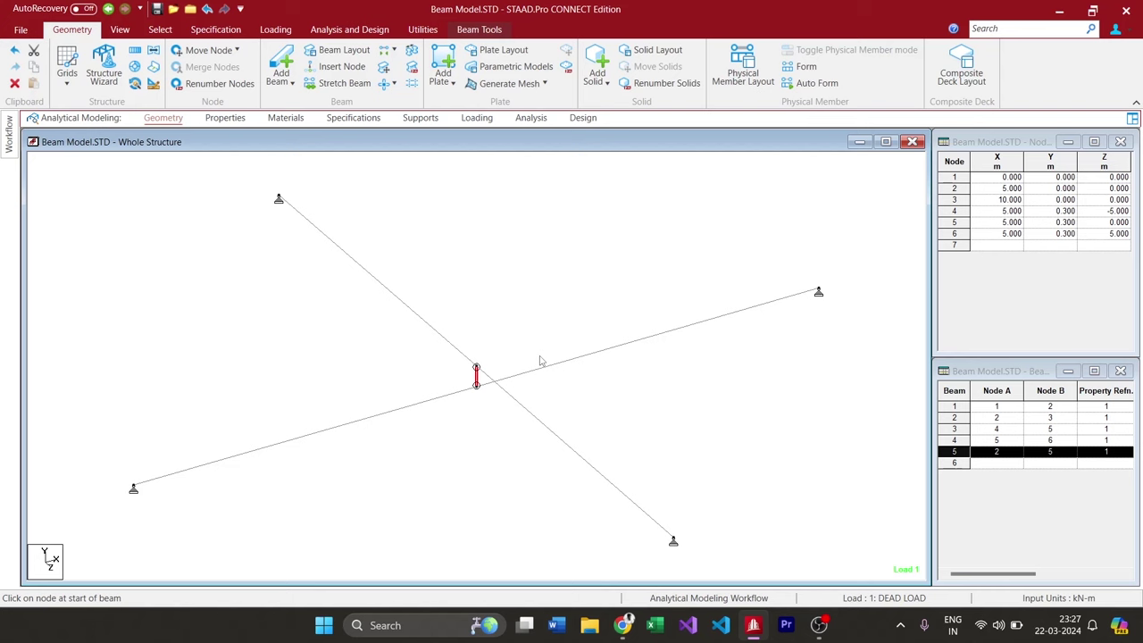
pyautogui.click(601, 232)
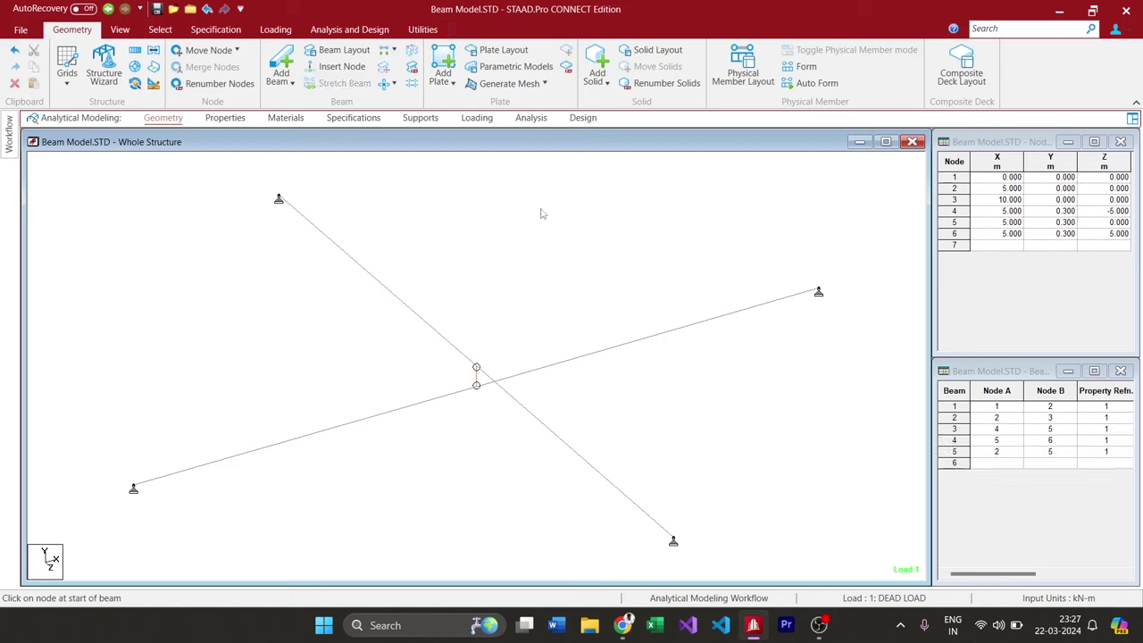
pyautogui.click(477, 117)
pyautogui.click(914, 177)
pyautogui.click(929, 188)
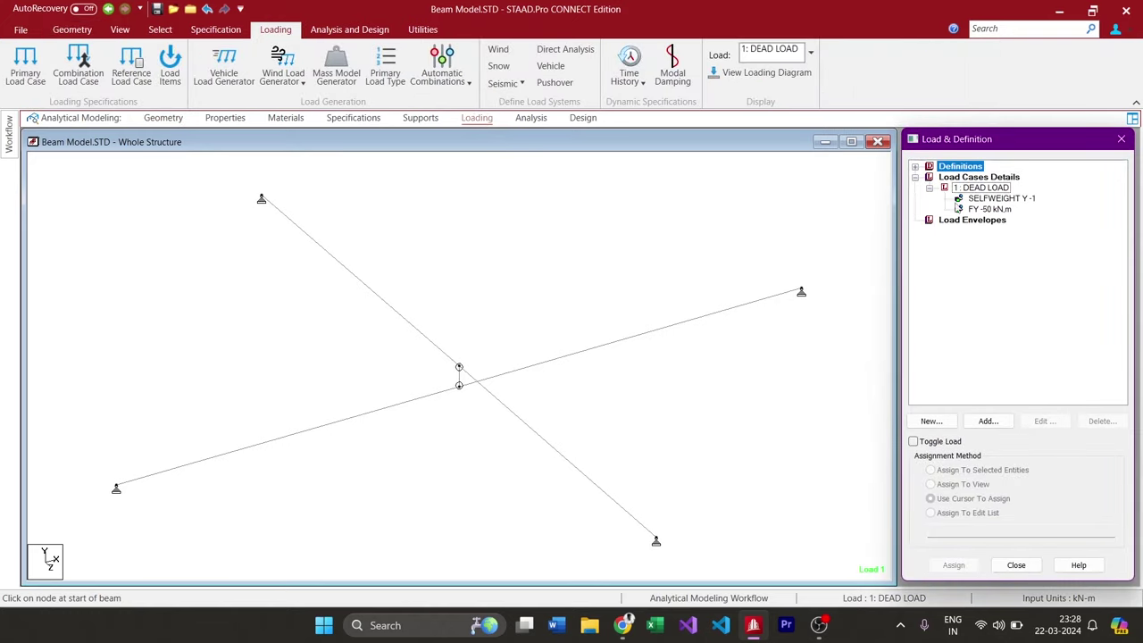
pyautogui.click(987, 199)
pyautogui.click(987, 209)
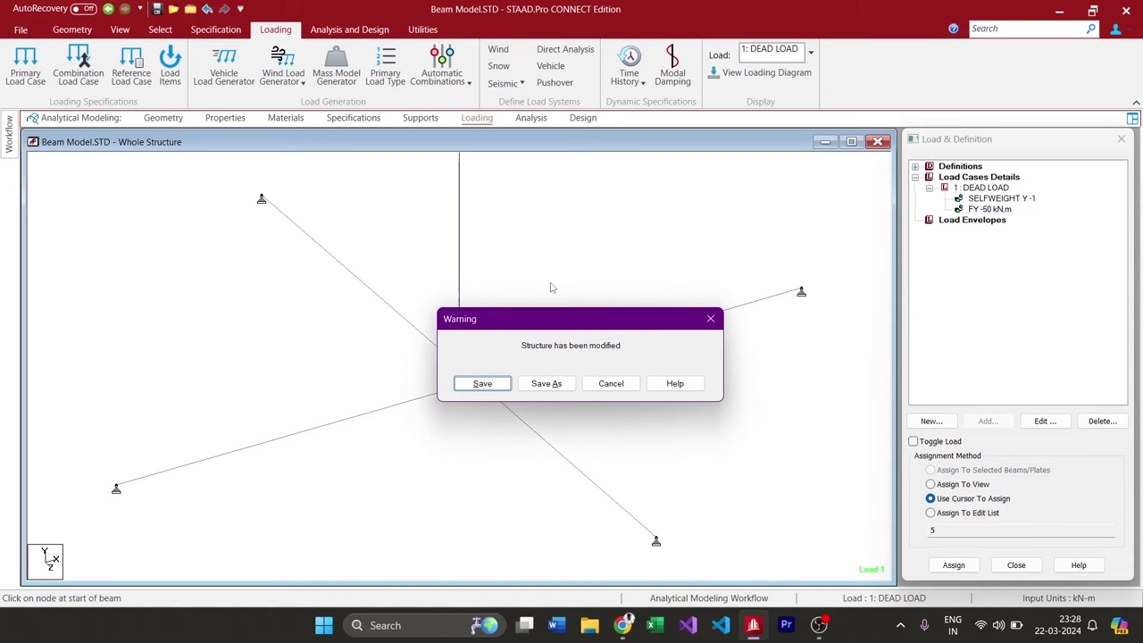
# Save and analyse the model, and show the displacement and MZ bending results for load case 1 DEAD LOAD in Postprocessing.
pyautogui.press('Return')
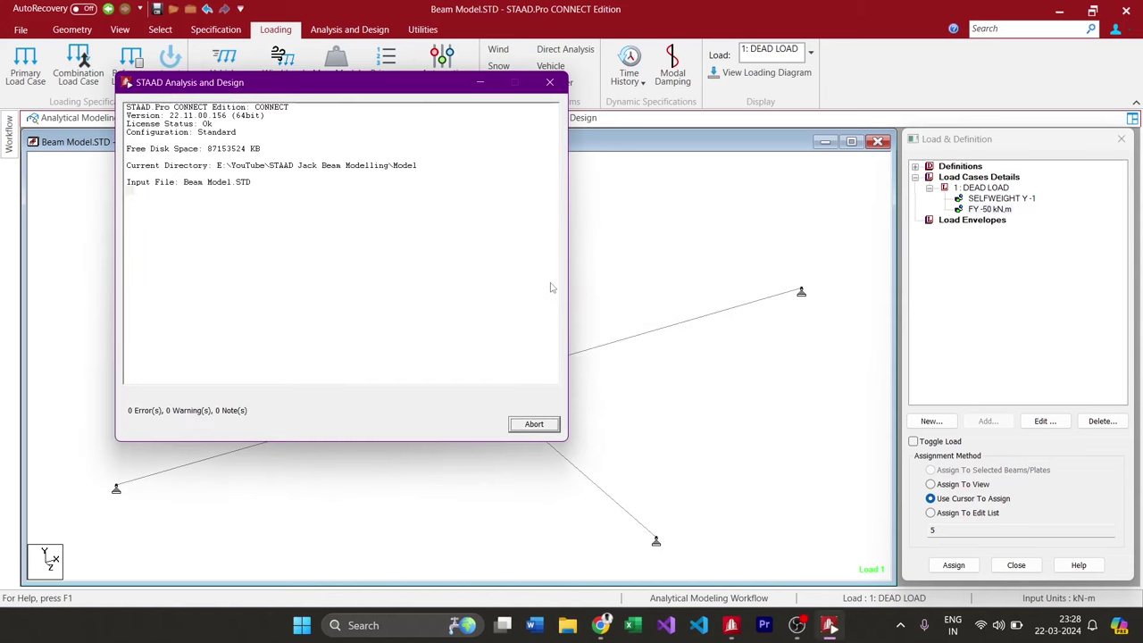
pyautogui.click(532, 425)
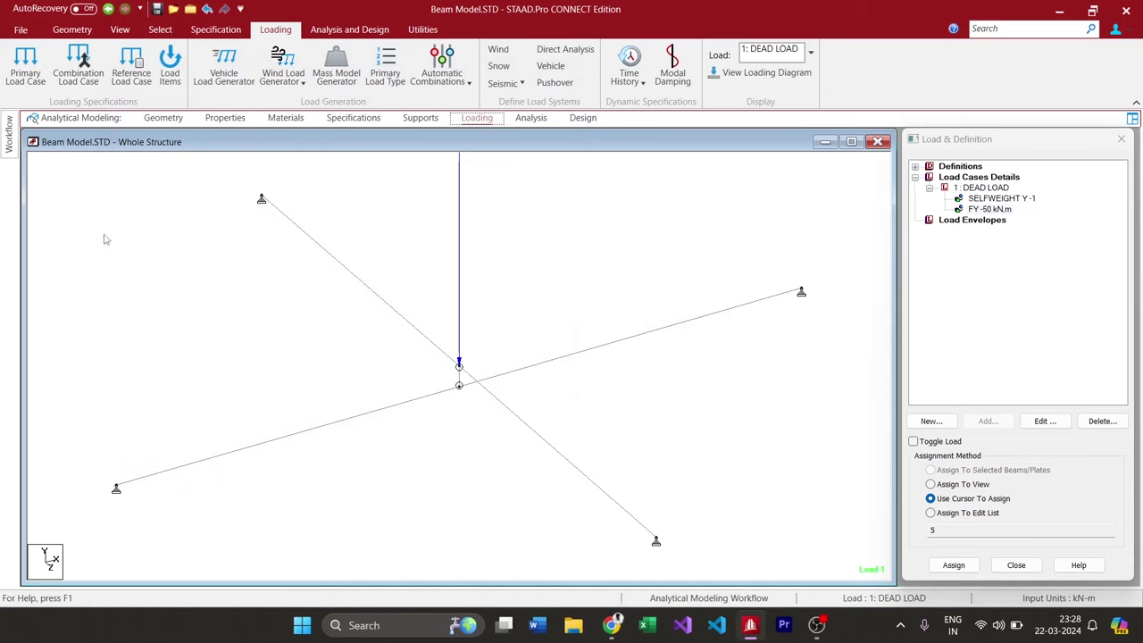
pyautogui.click(89, 377)
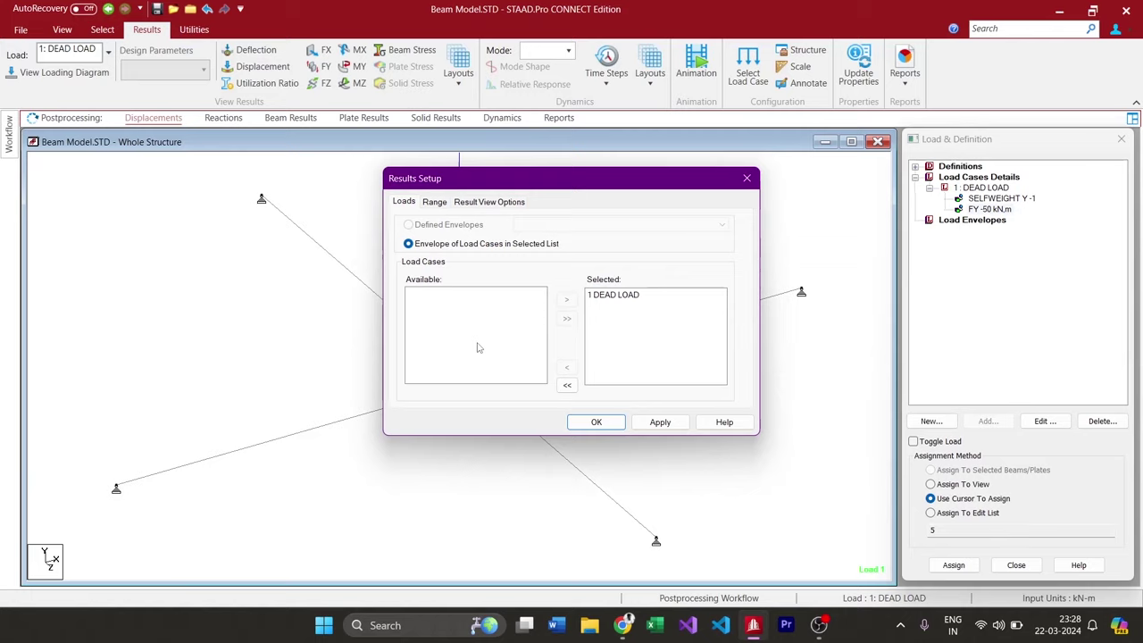
pyautogui.click(596, 422)
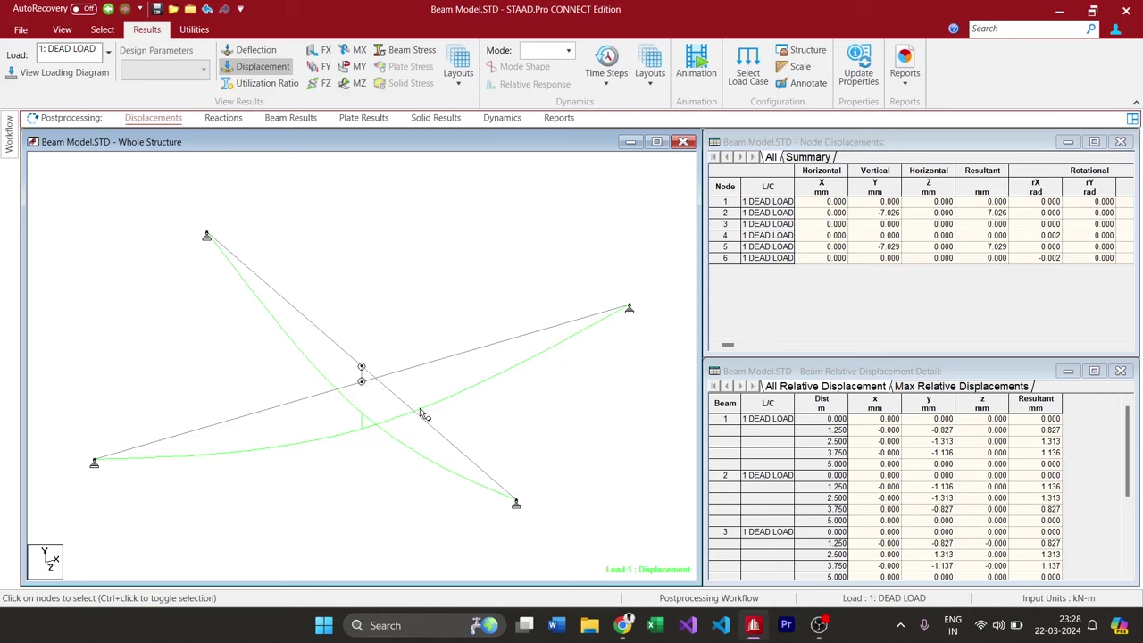
pyautogui.click(352, 84)
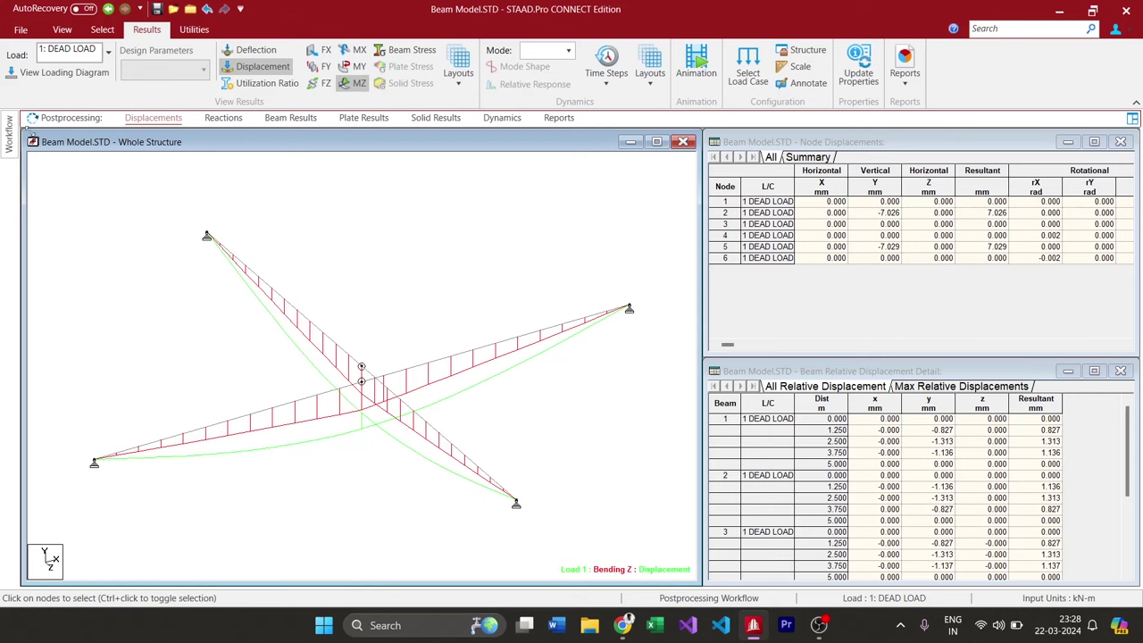
# Return to Analytical Modeling and delete the short vertical member connecting nodes 2 and 5.
pyautogui.click(8, 134)
pyautogui.click(90, 147)
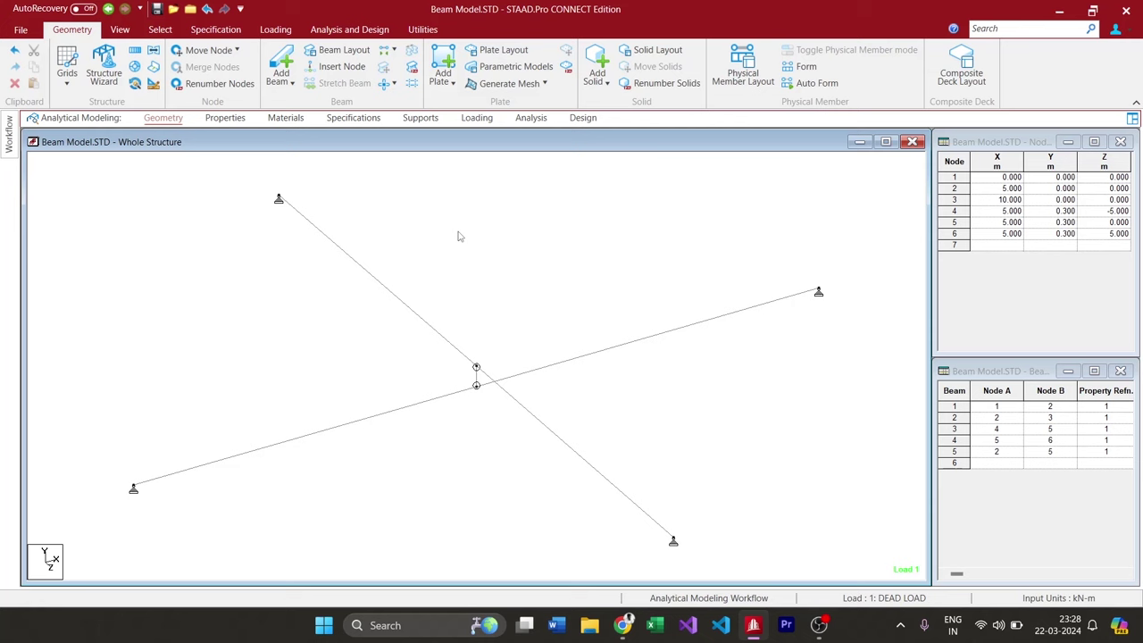
pyautogui.click(492, 383)
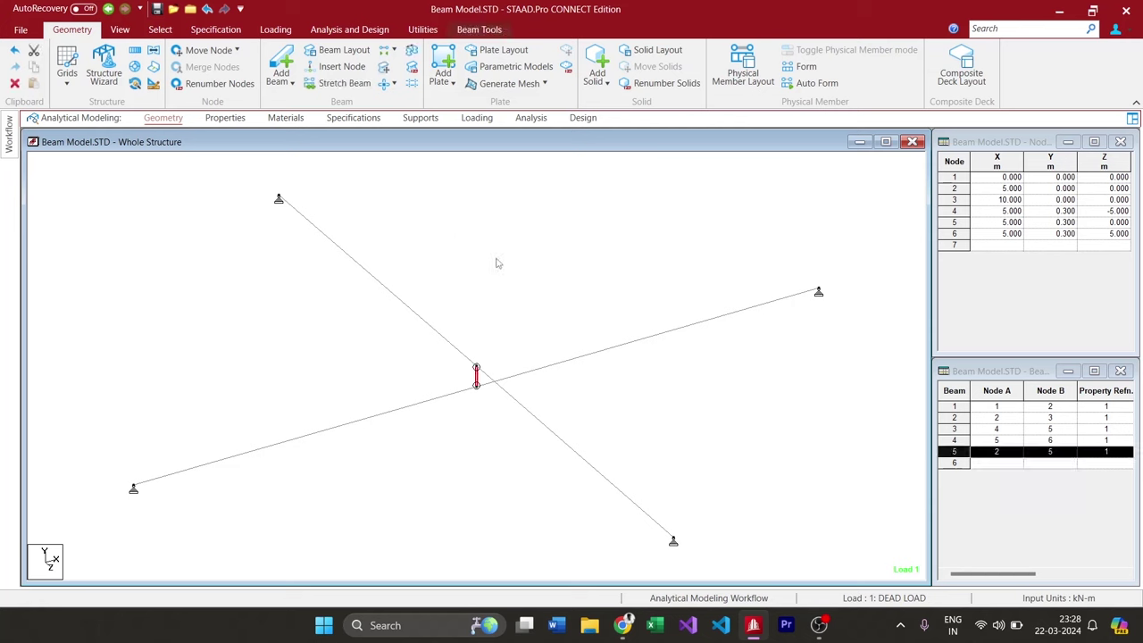
pyautogui.press('Delete')
pyautogui.press('Return')
pyautogui.press('Return')
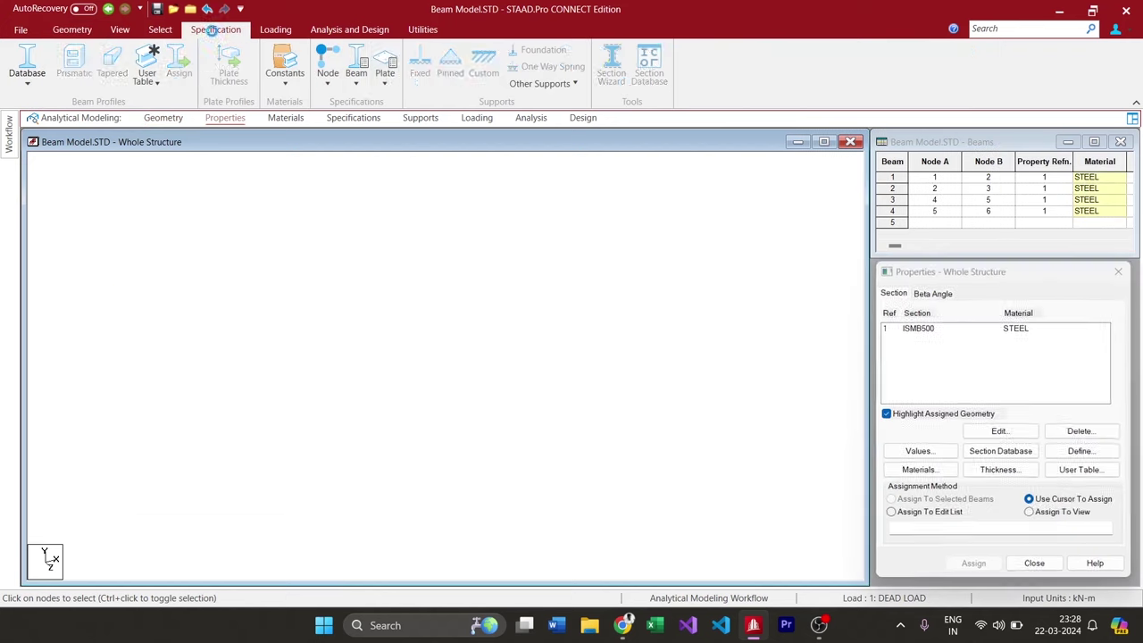
pyautogui.click(215, 28)
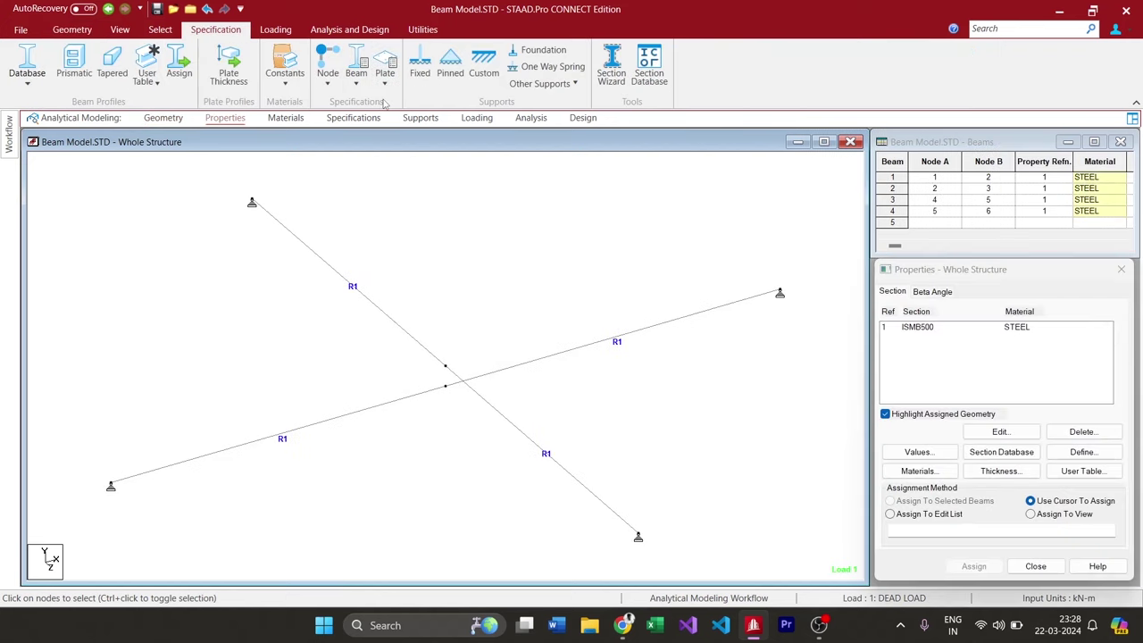
pyautogui.click(328, 88)
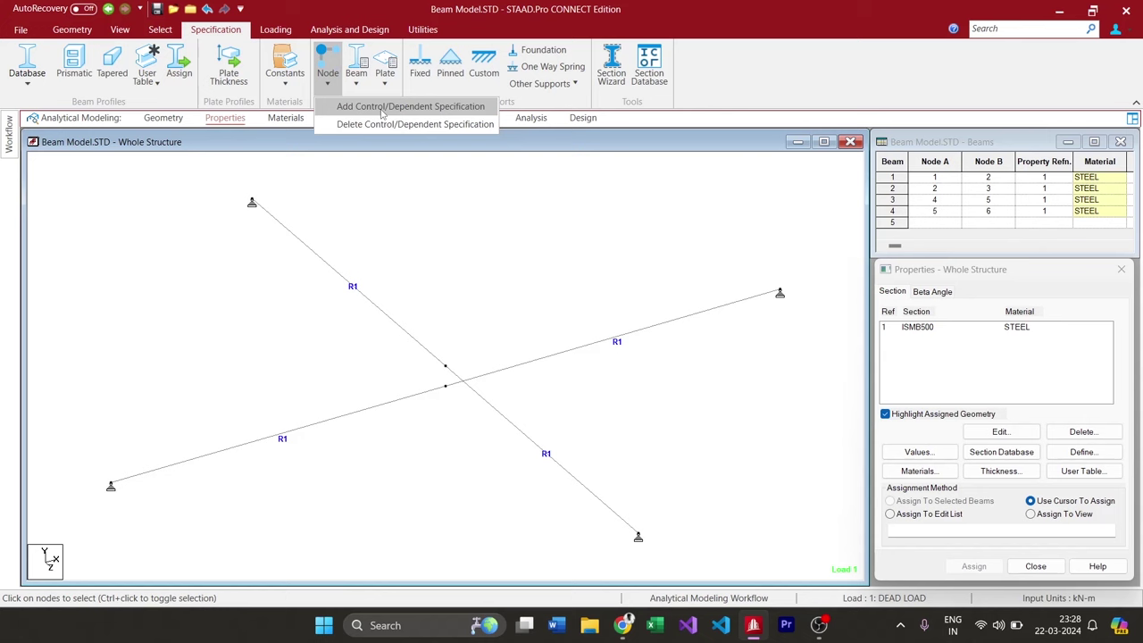
pyautogui.click(382, 107)
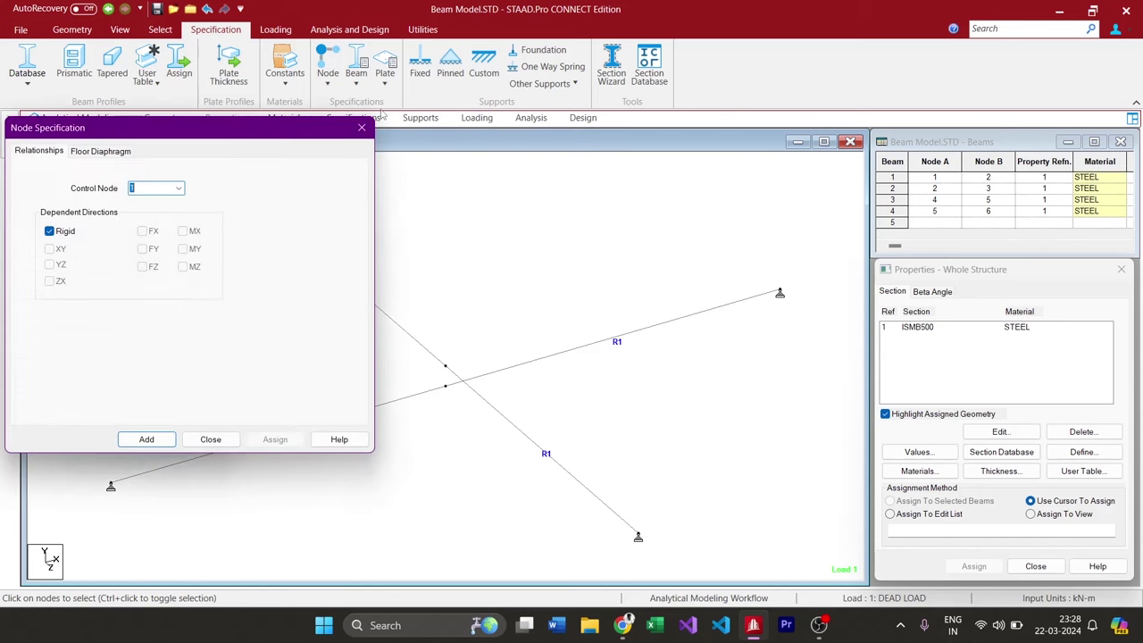
pyautogui.moveTo(228, 134); pyautogui.dragTo(664, 111)
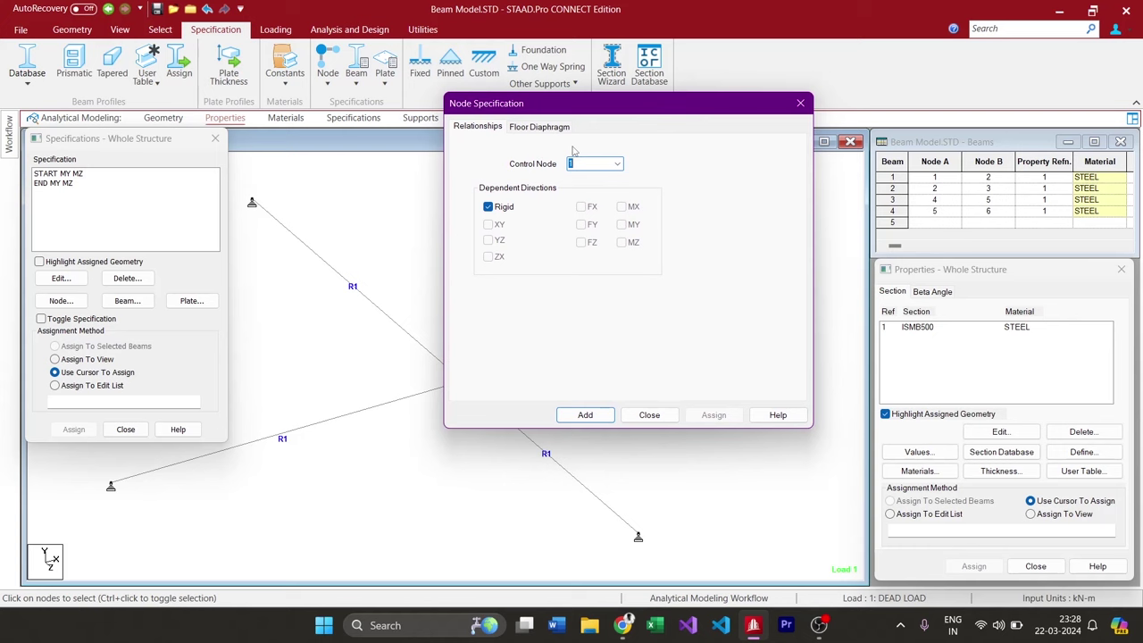
pyautogui.moveTo(613, 107); pyautogui.dragTo(722, 99)
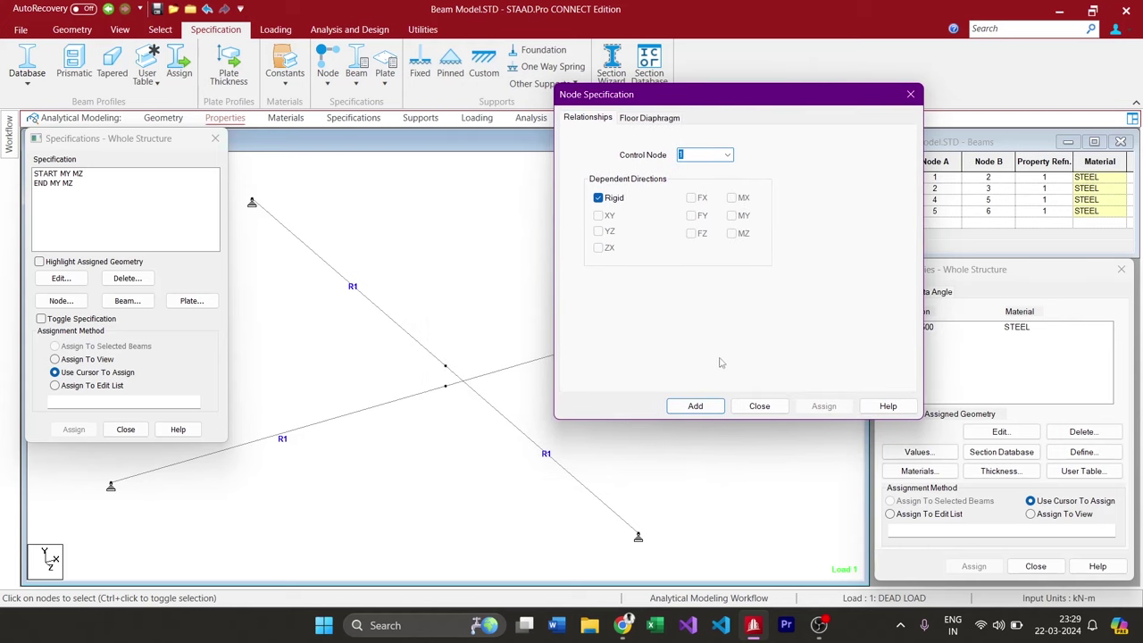
pyautogui.click(759, 406)
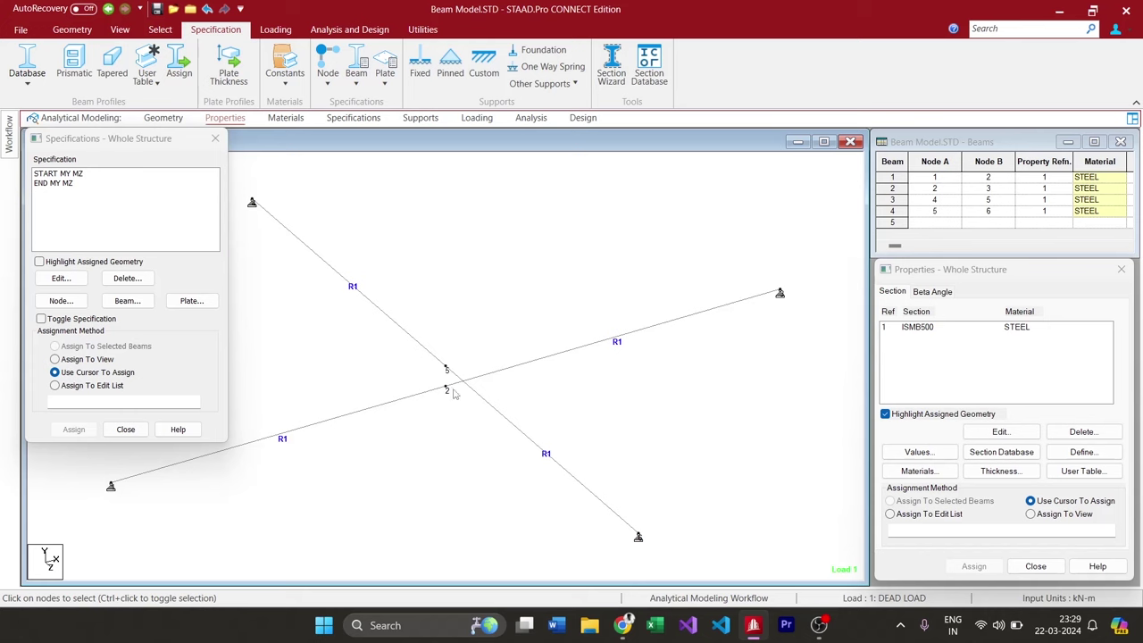
# Add a control/dependent node specification with control node 2, non-rigid, with FY as the only dependent direction.
pyautogui.click(328, 76)
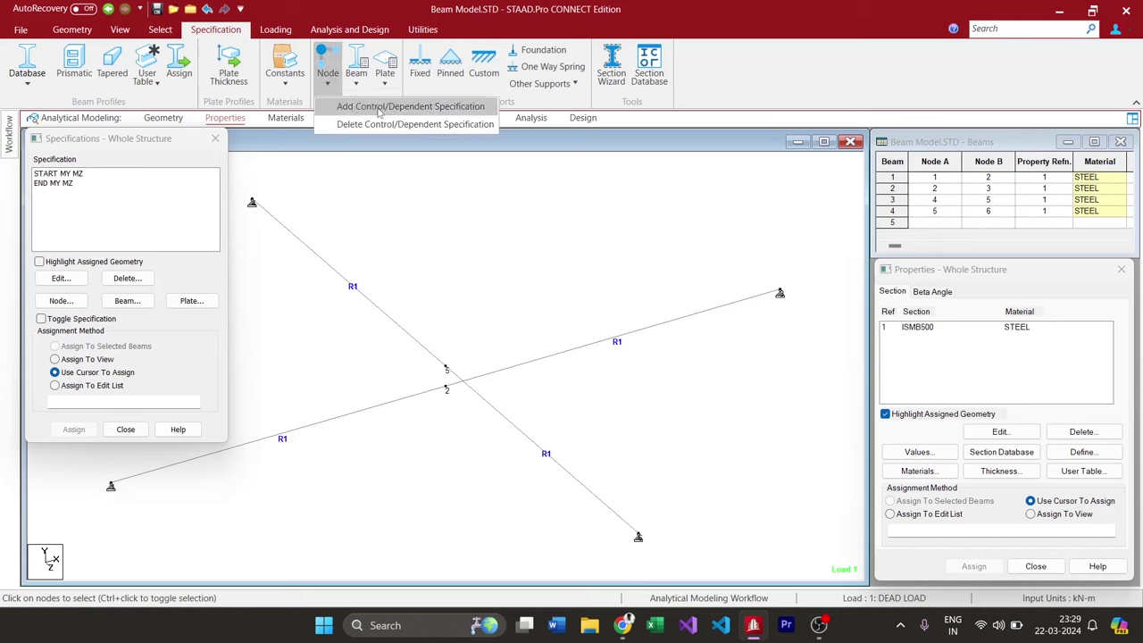
pyautogui.click(377, 107)
pyautogui.click(560, 205)
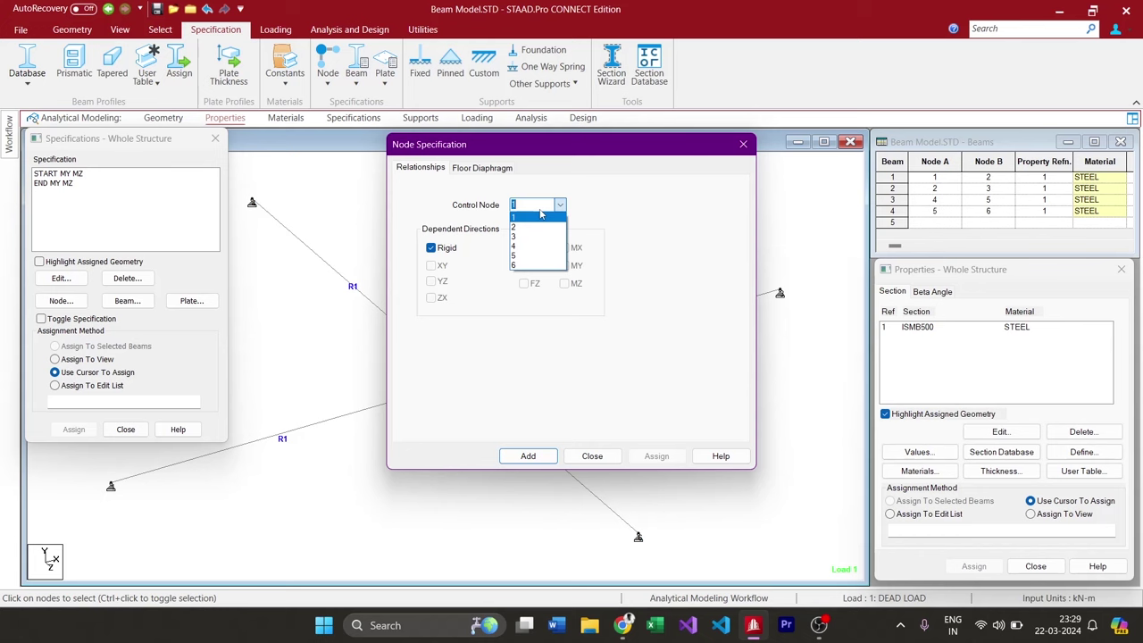
pyautogui.click(529, 228)
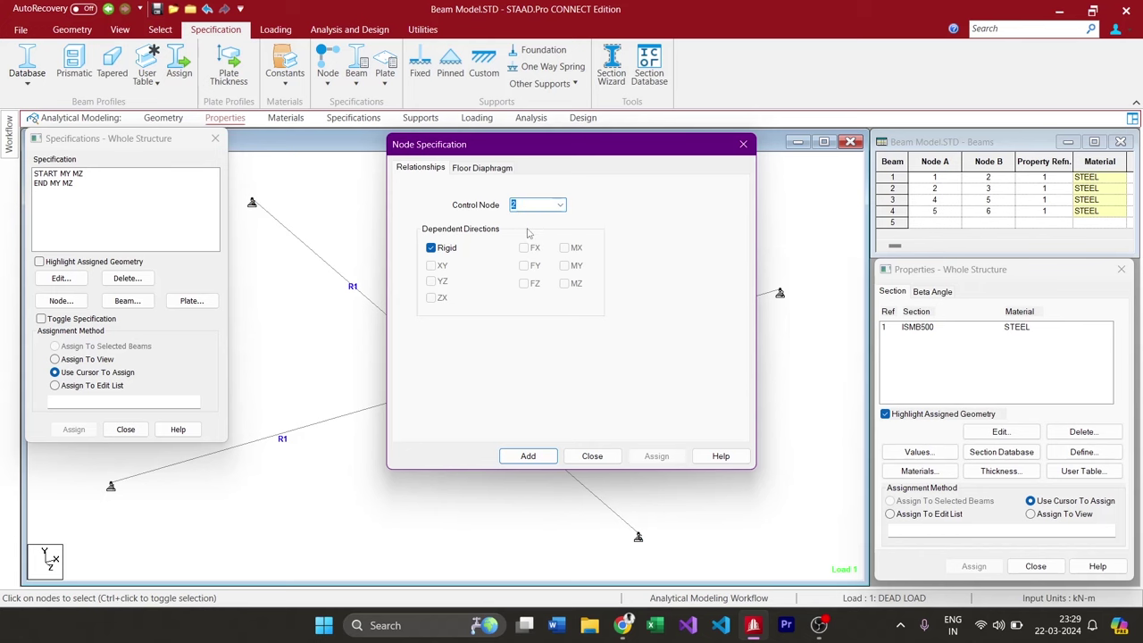
pyautogui.click(443, 249)
pyautogui.moveTo(506, 143); pyautogui.dragTo(707, 127)
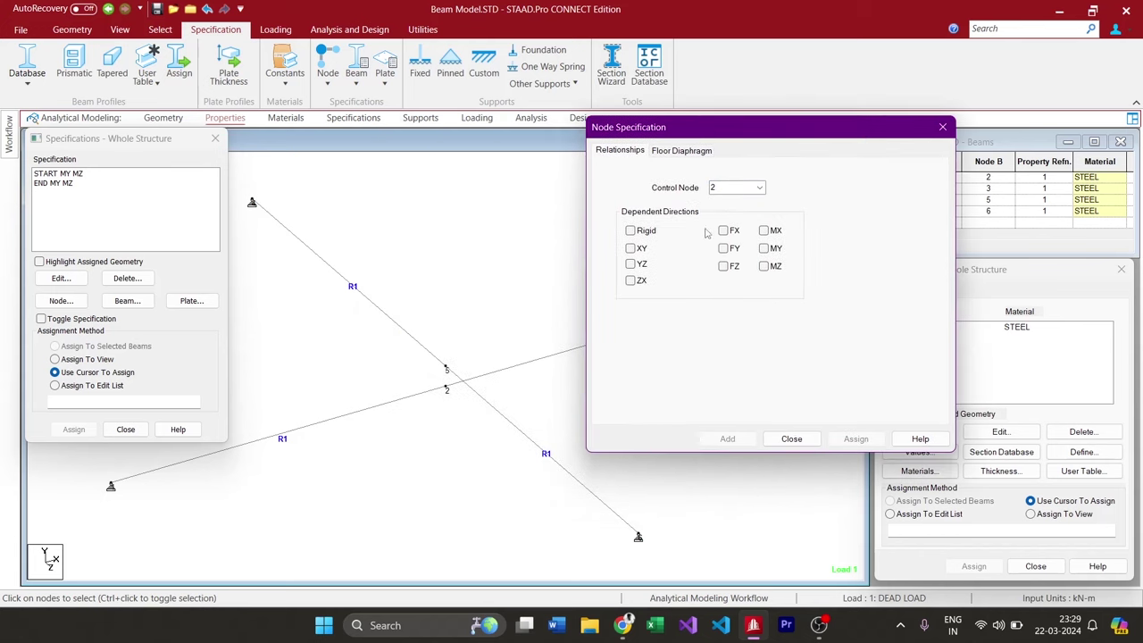
pyautogui.click(724, 247)
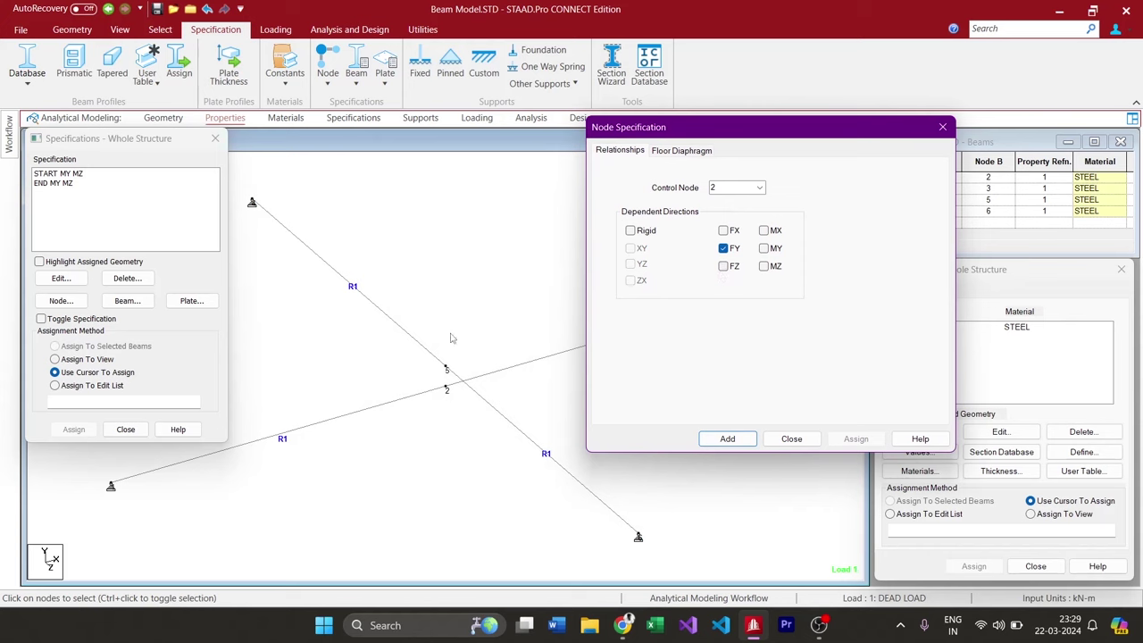
pyautogui.click(727, 439)
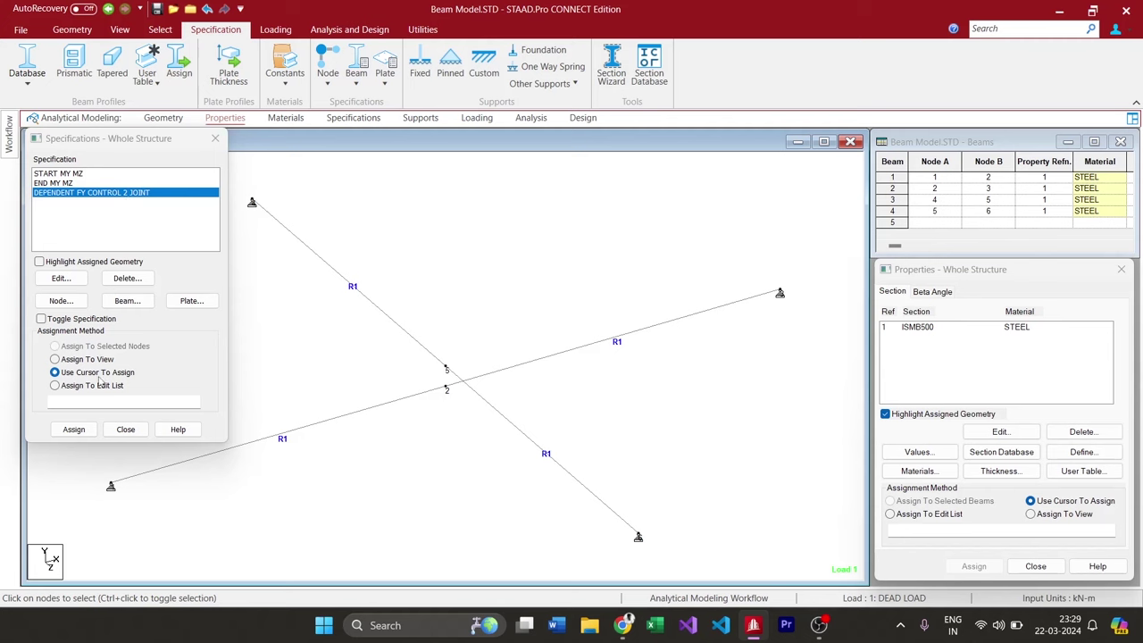
# Assign the DEPENDENT FY CONTROL 2 JOINT specification to node 5 and return to the geometry page.
pyautogui.click(89, 431)
pyautogui.click(446, 368)
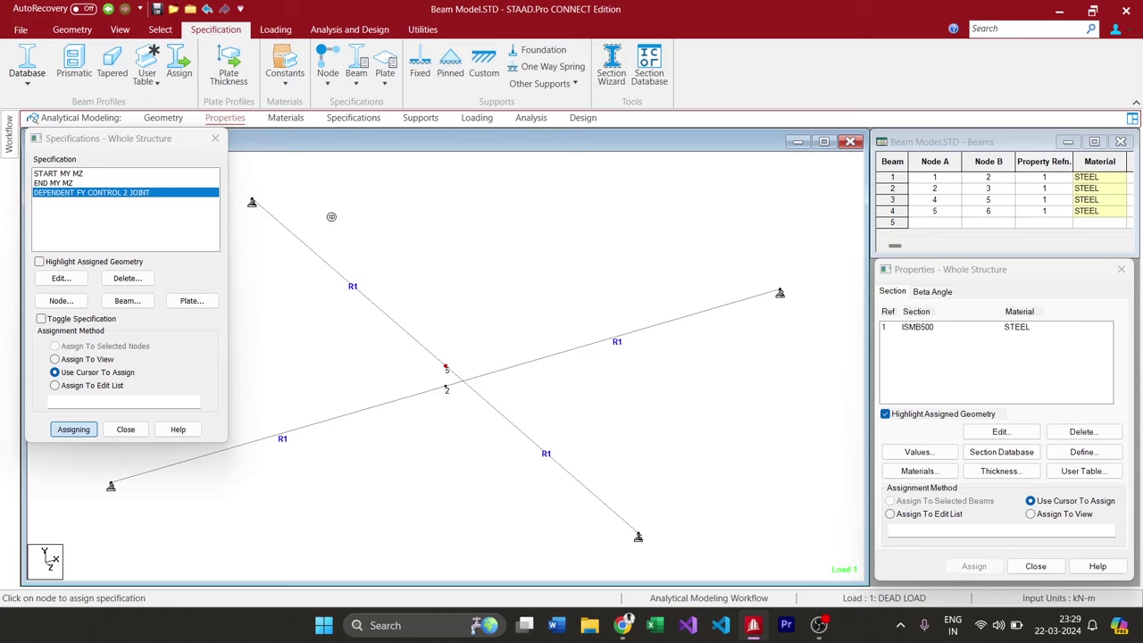
pyautogui.click(164, 118)
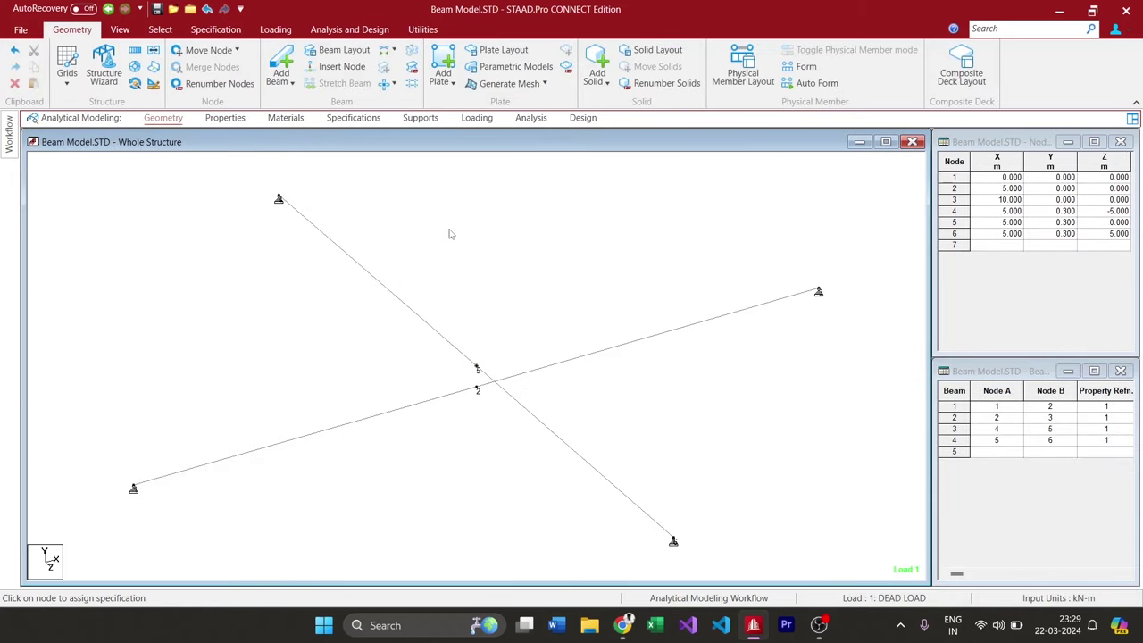
# Save the modified structure and rerun the analysis, staying in modeling mode.
pyautogui.hotkey('ctrl', 'F5')
pyautogui.press('Return')
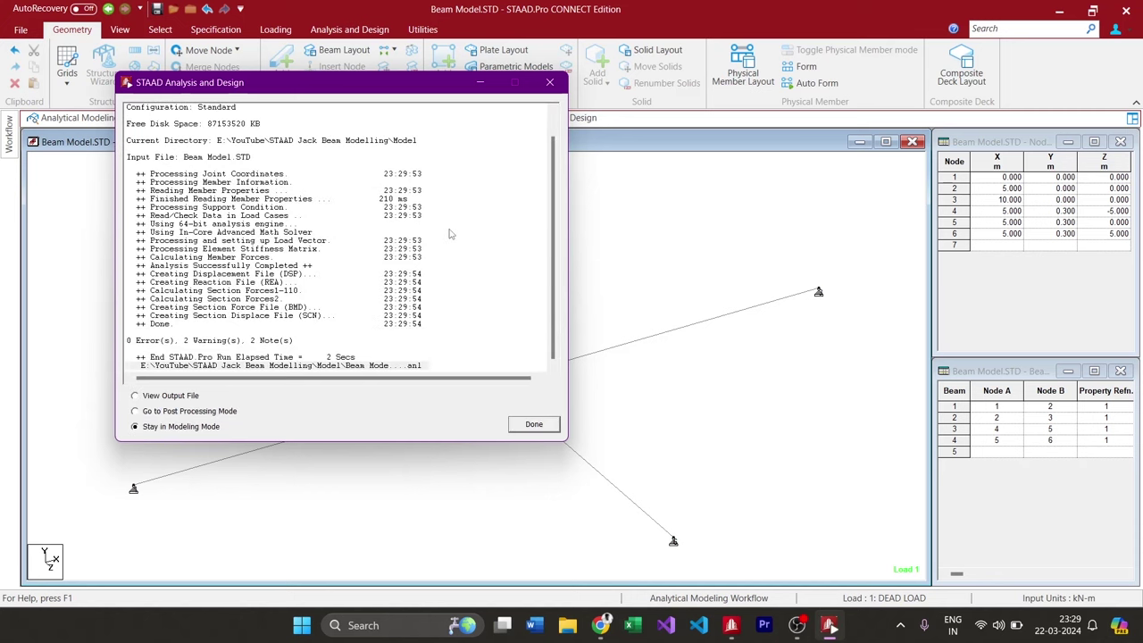
pyautogui.click(533, 424)
# Display the displacement and MZ bending diagrams of the control/dependent model for load case 1 DEAD LOAD in Postprocessing.
pyautogui.moveTo(9, 143)
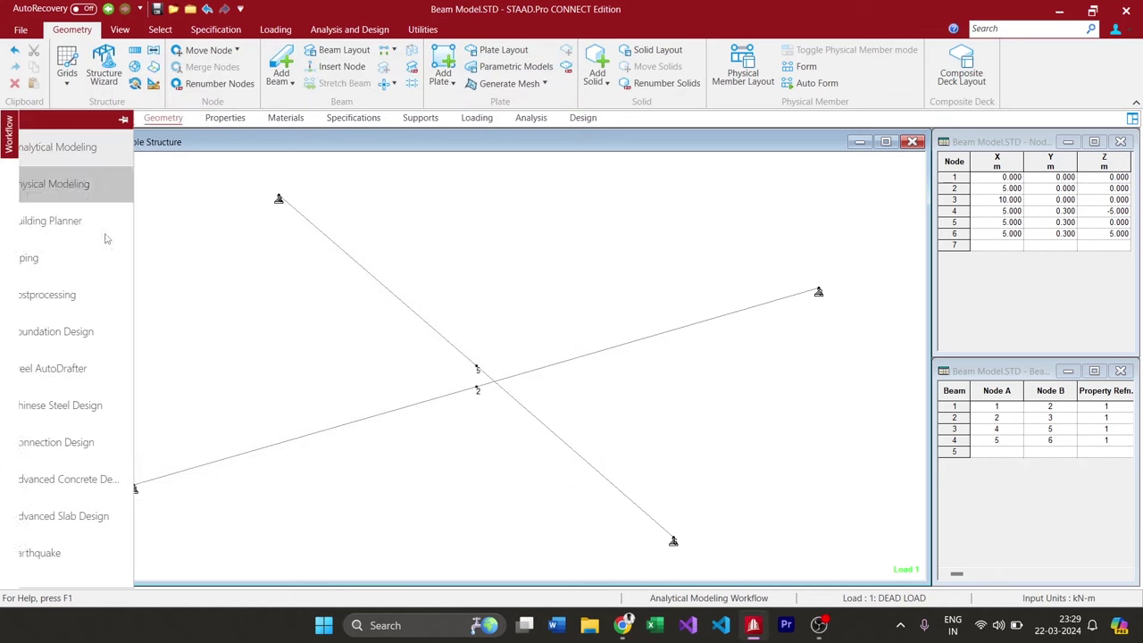
pyautogui.click(105, 291)
pyautogui.click(595, 420)
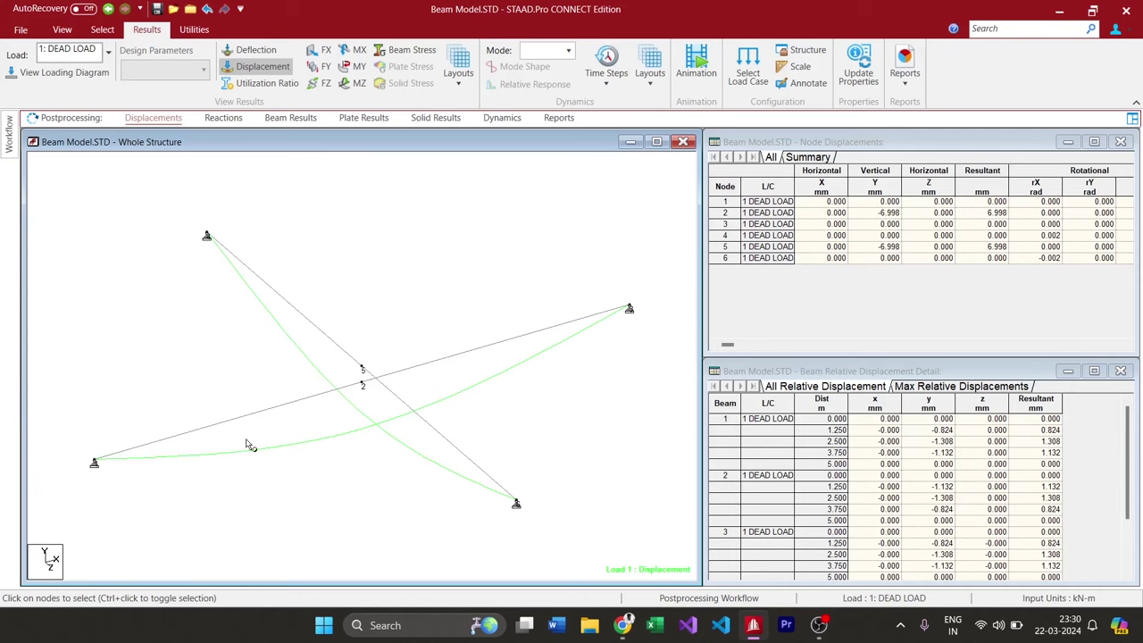
pyautogui.click(353, 83)
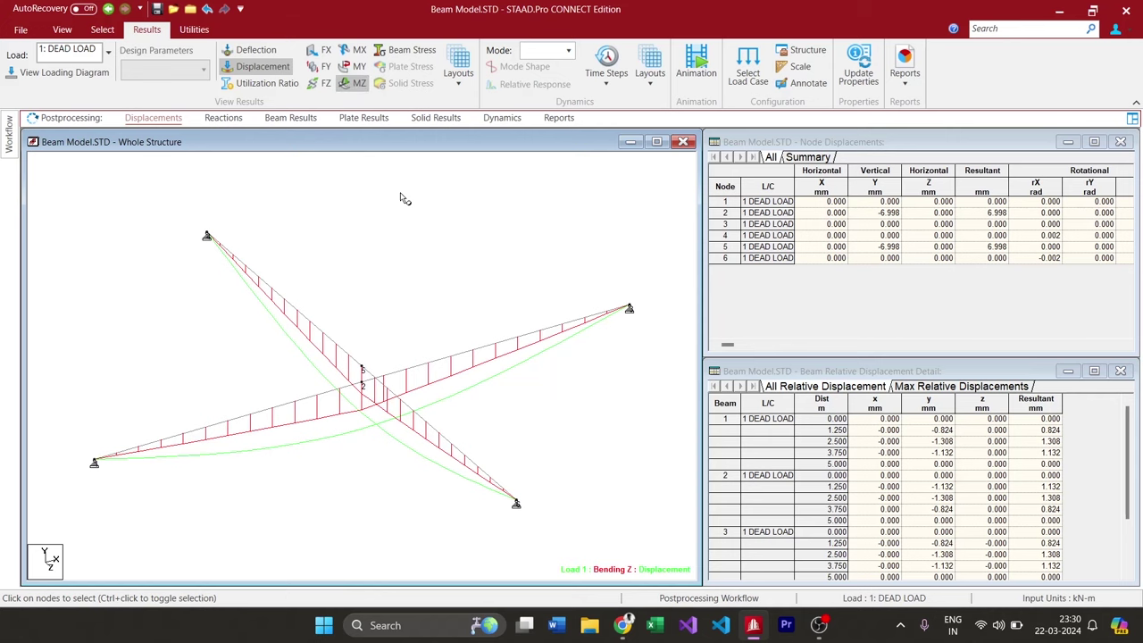
# Return to Analytical Modeling and review the dependent direction options for a control/dependent node specification without adding one.
pyautogui.moveTo(9, 134)
pyautogui.click(85, 149)
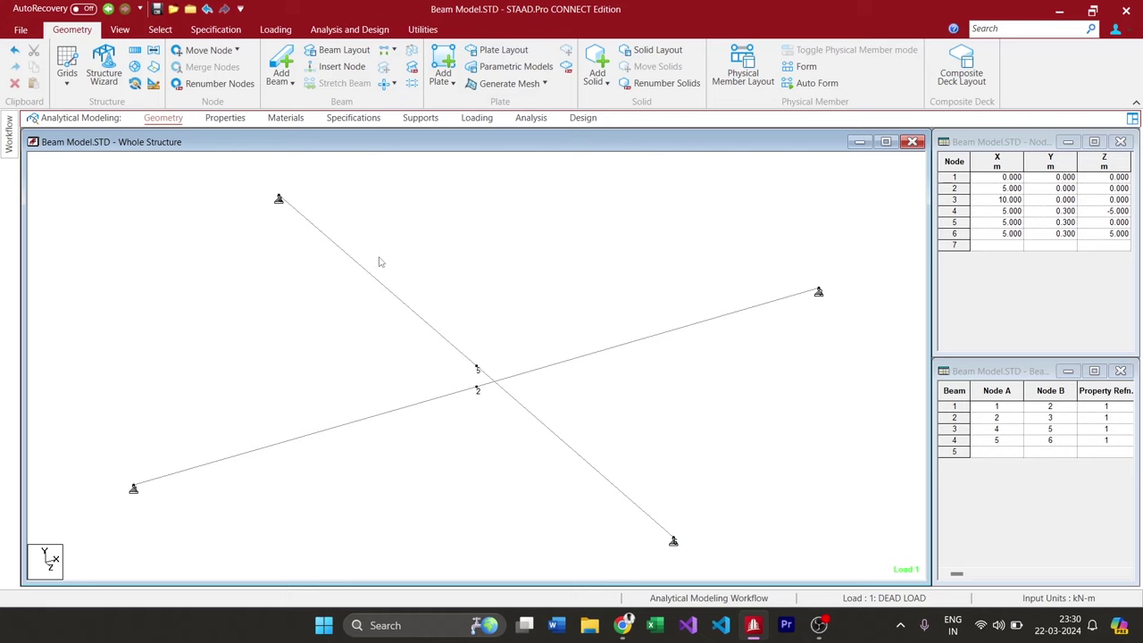
pyautogui.click(216, 29)
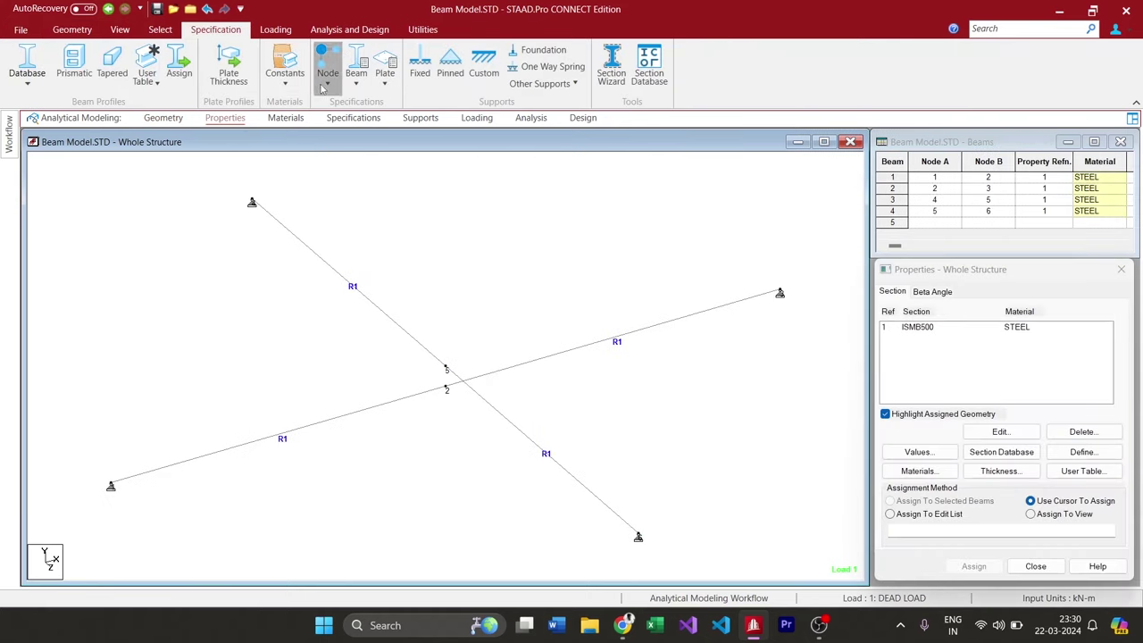
pyautogui.click(328, 76)
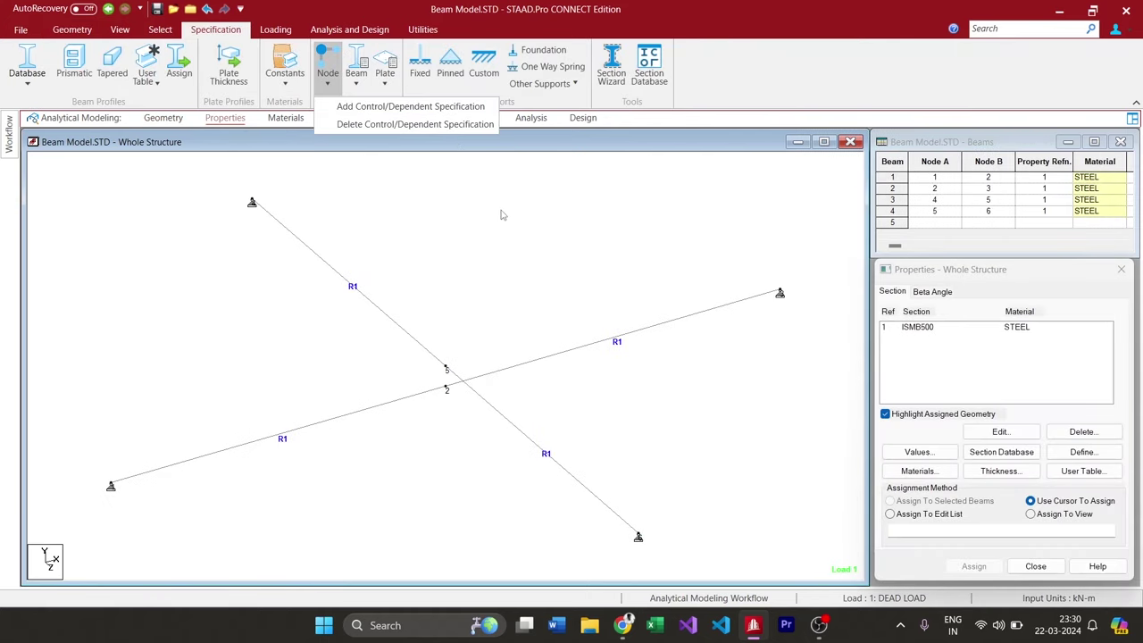
pyautogui.click(411, 107)
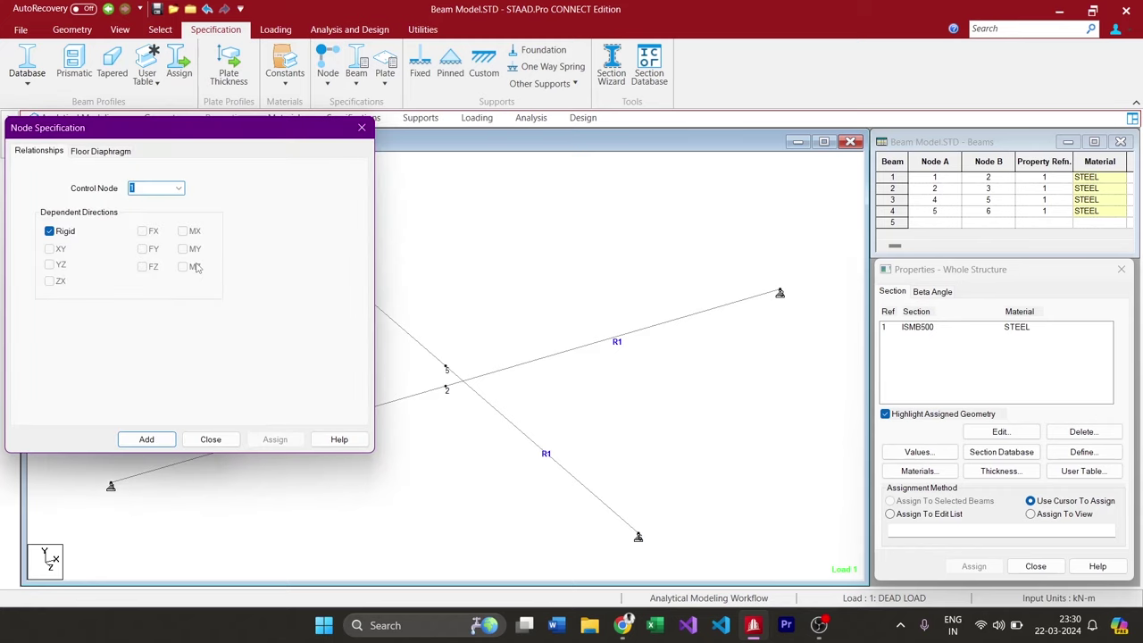
pyautogui.click(211, 439)
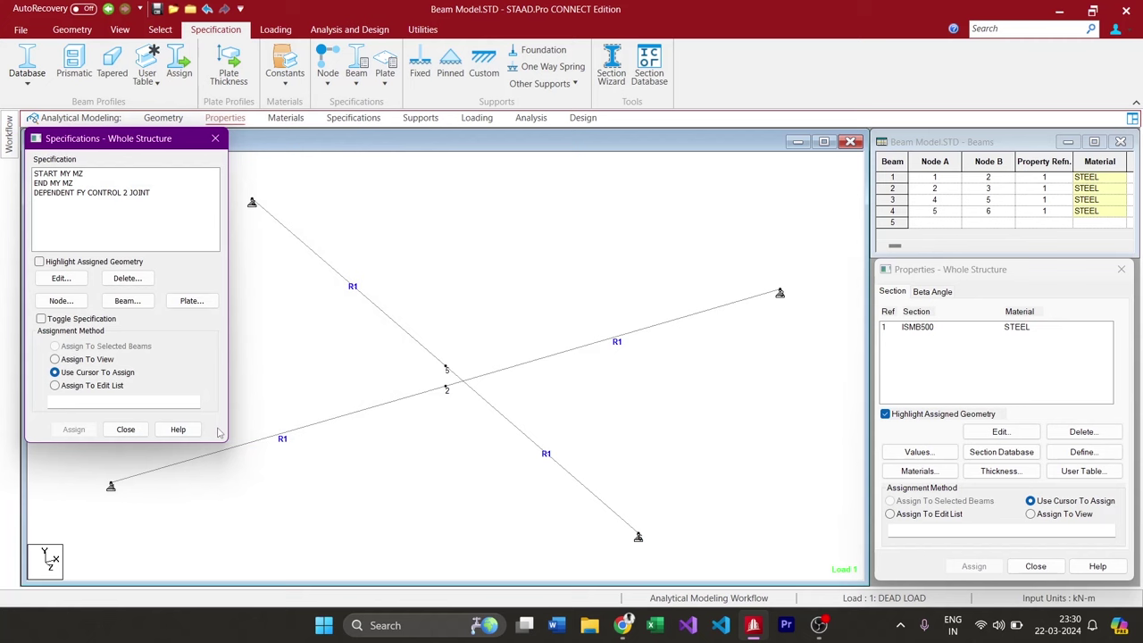